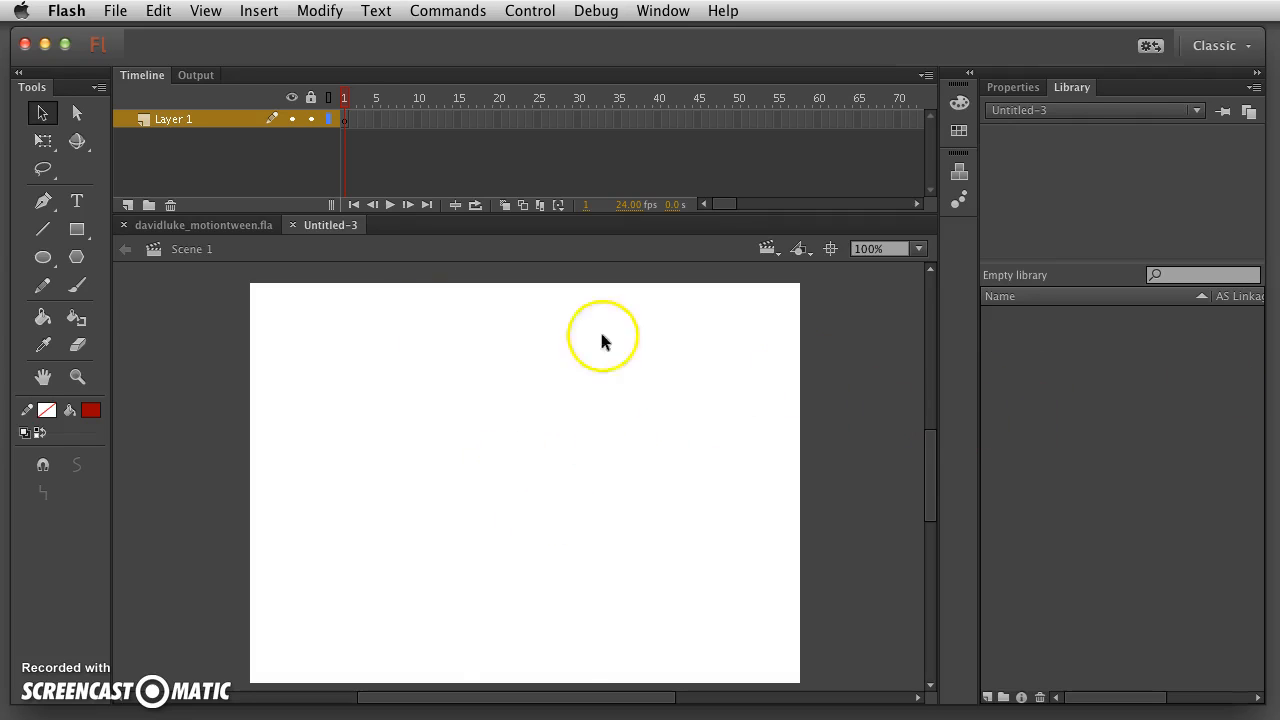
- Create a new blank document (Untitled-3) and select the Oval tool
click(1188, 357)
click(457, 394)
click(421, 46)
click(421, 46)
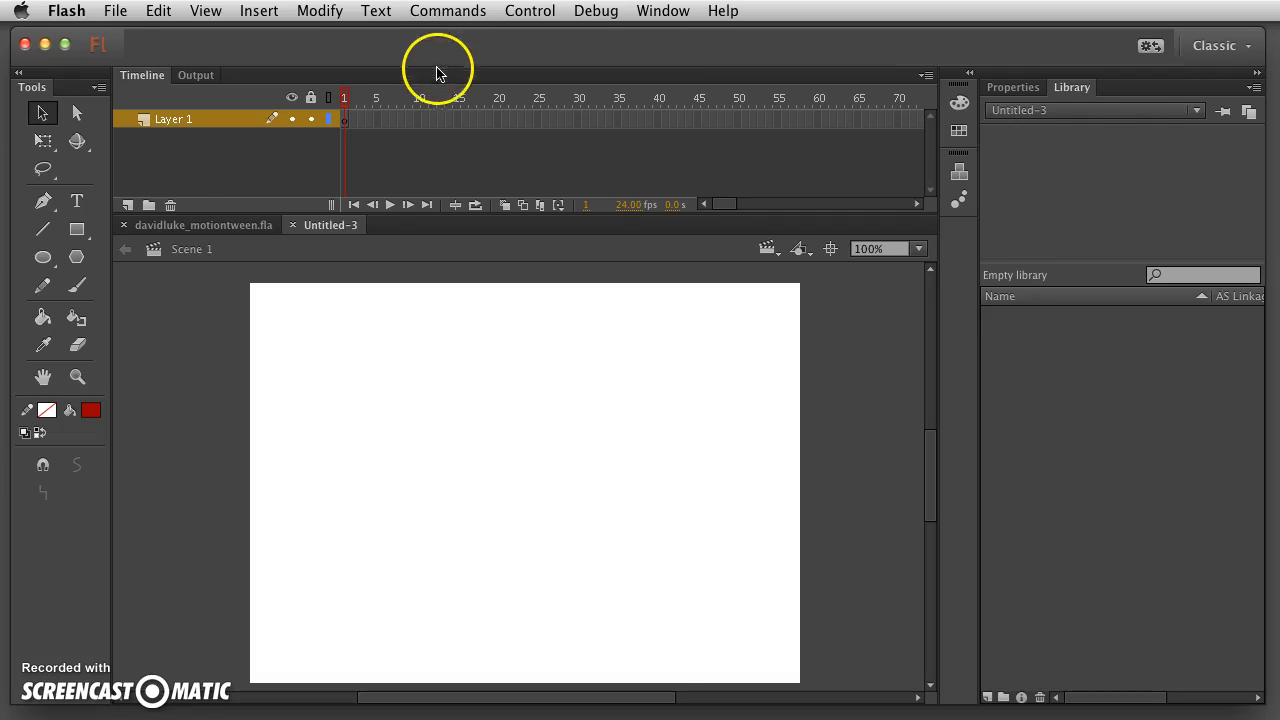
click(43, 257)
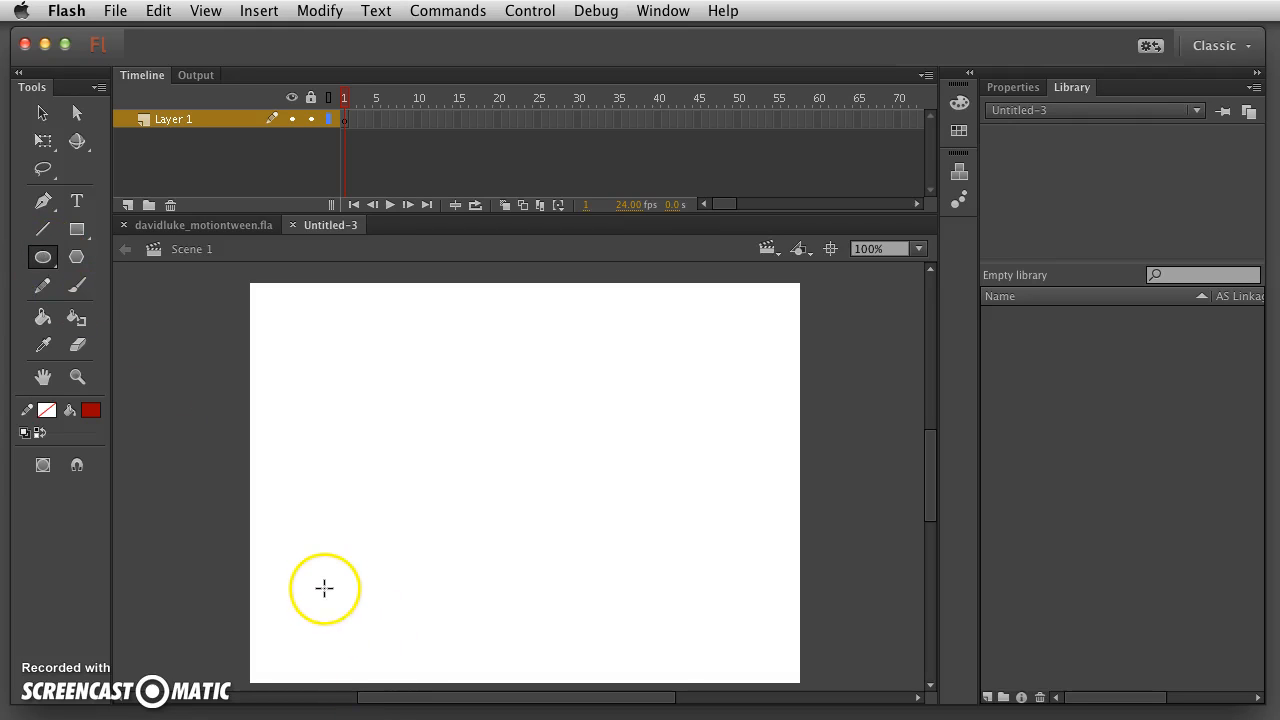
- Draw a red filled circle near the stage's lower-left corner, then deselect it with the Selection tool
mouse_move(286, 575)
mouse_down()
mouse_move(383, 643)
mouse_move(313, 622)
mouse_up()
click(42, 113)
click(322, 509)
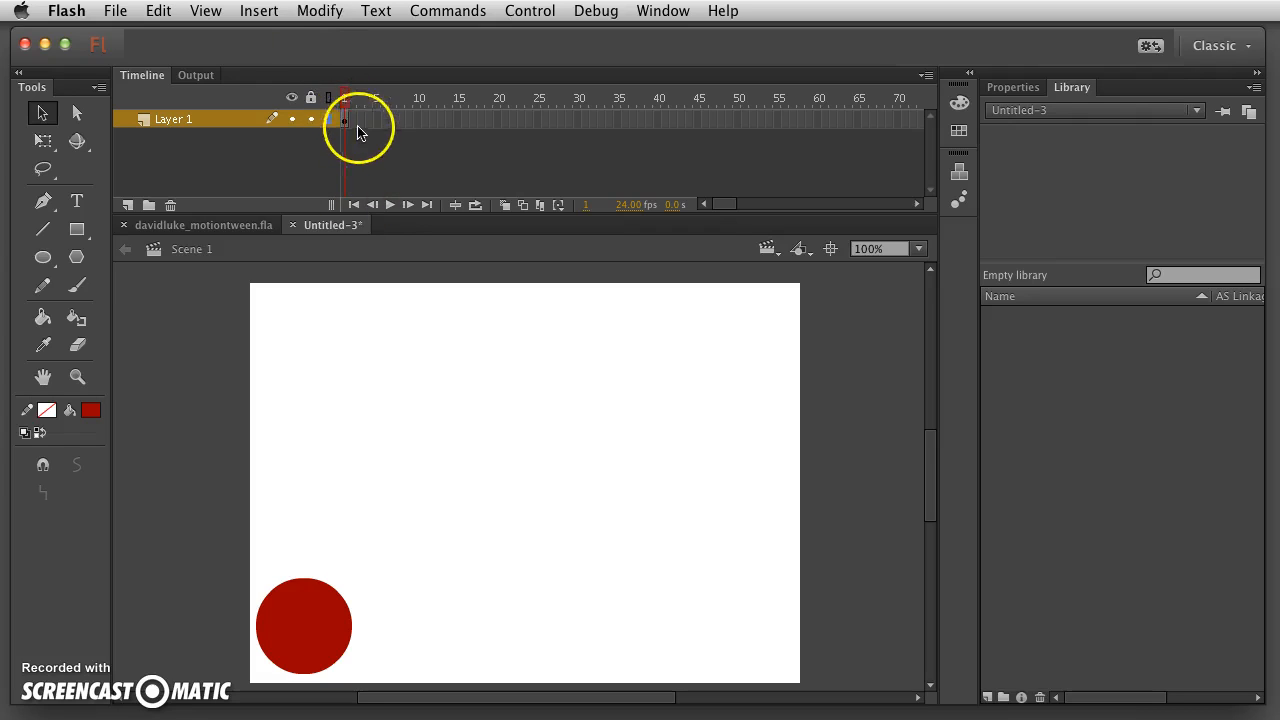
- Insert a blank keyframe at frame 60 on Layer 1, leaving the stage empty there
click(345, 98)
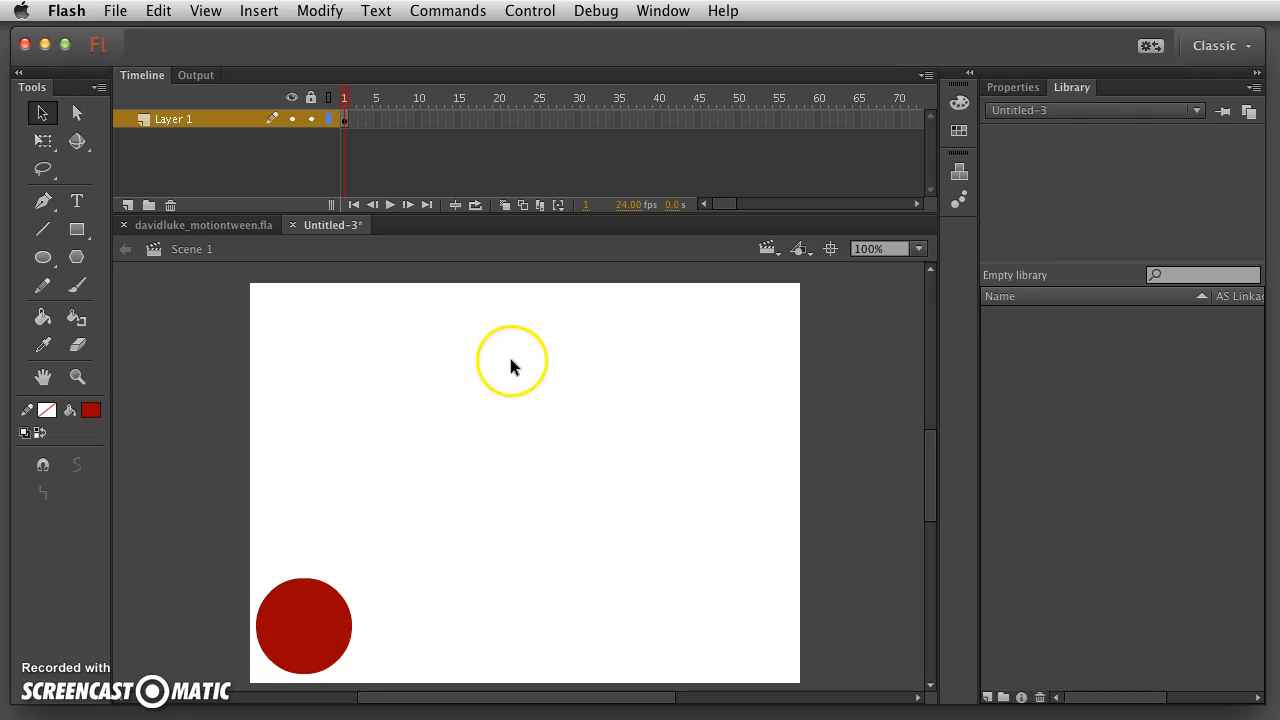
click(816, 117)
click(259, 10)
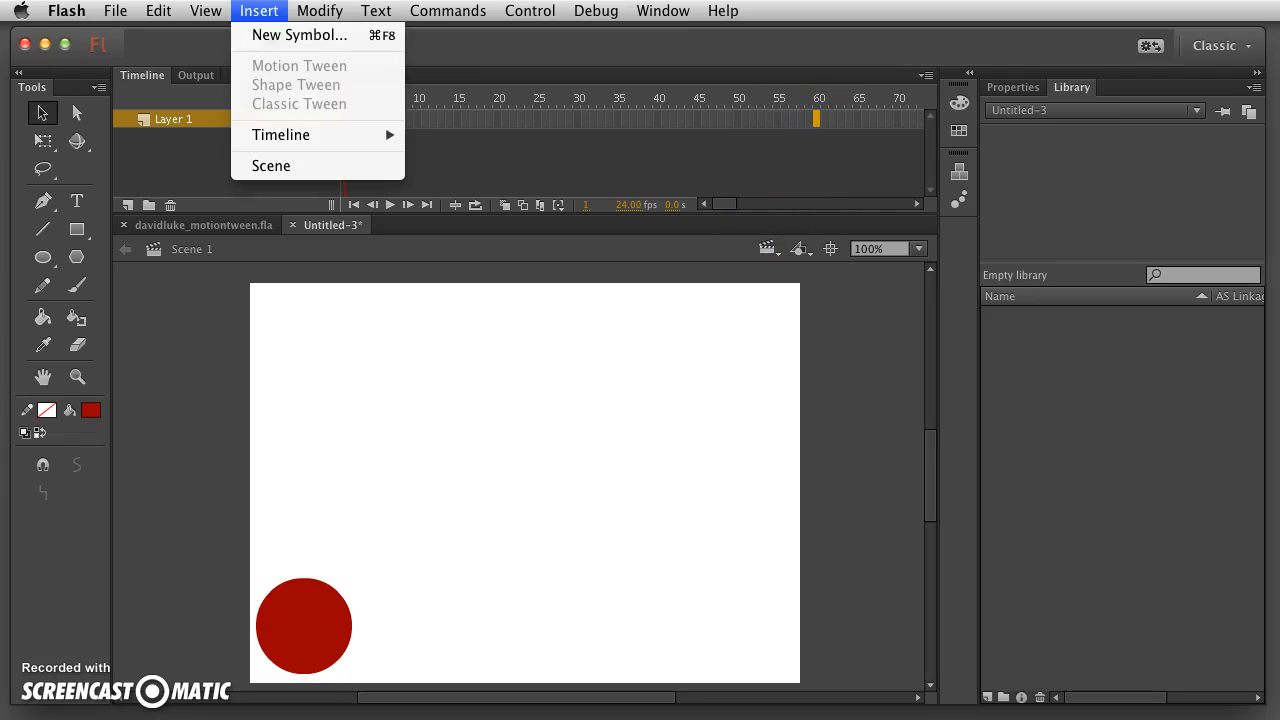
mouse_move(300, 133)
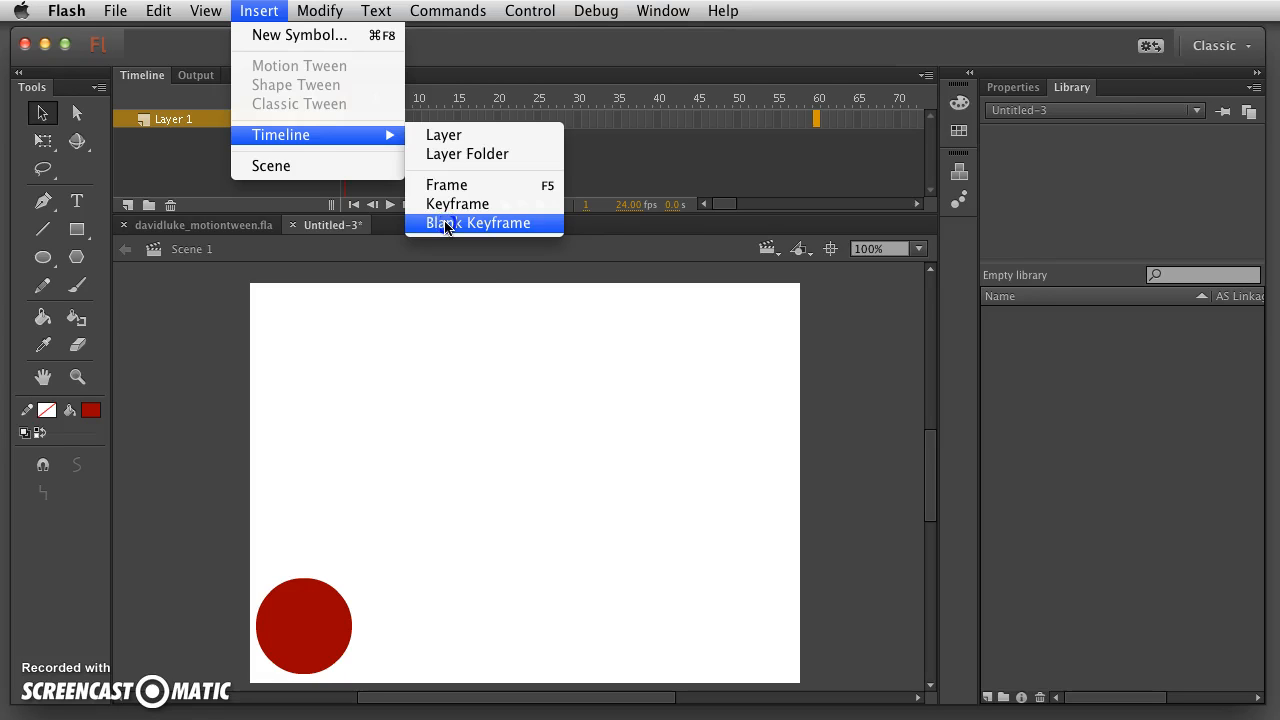
click(815, 117)
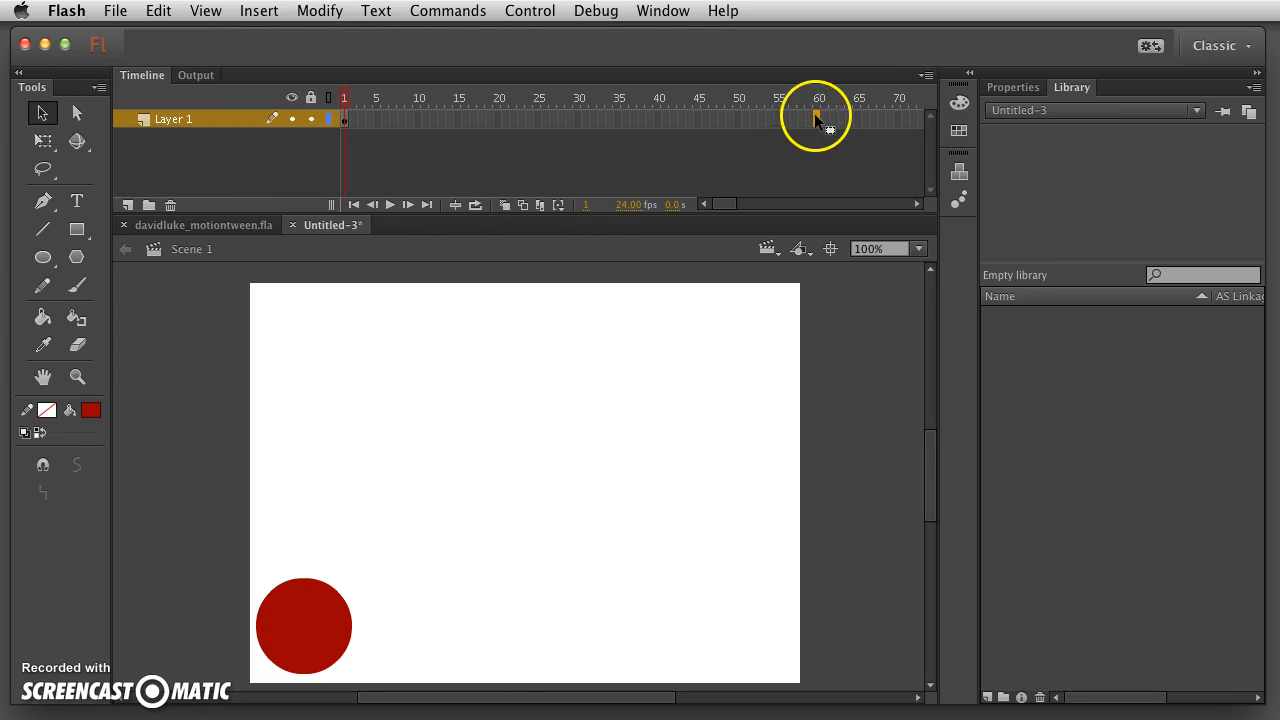
right_click(814, 117)
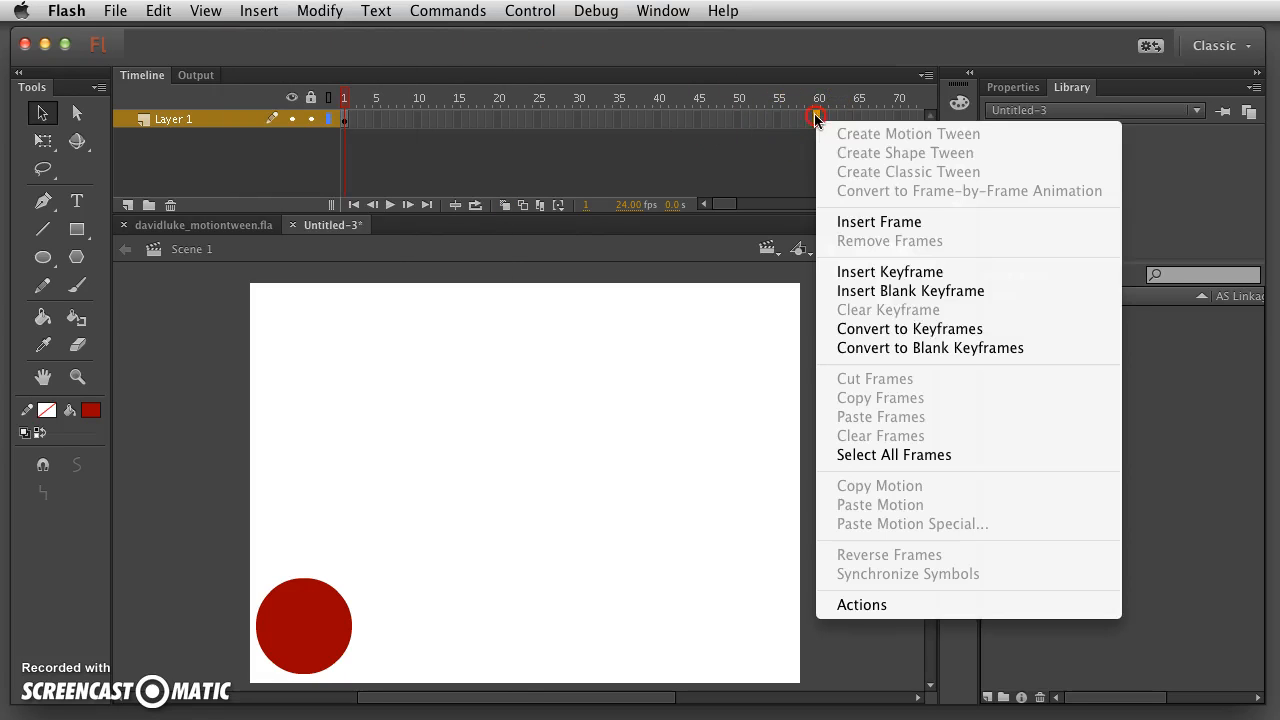
click(895, 291)
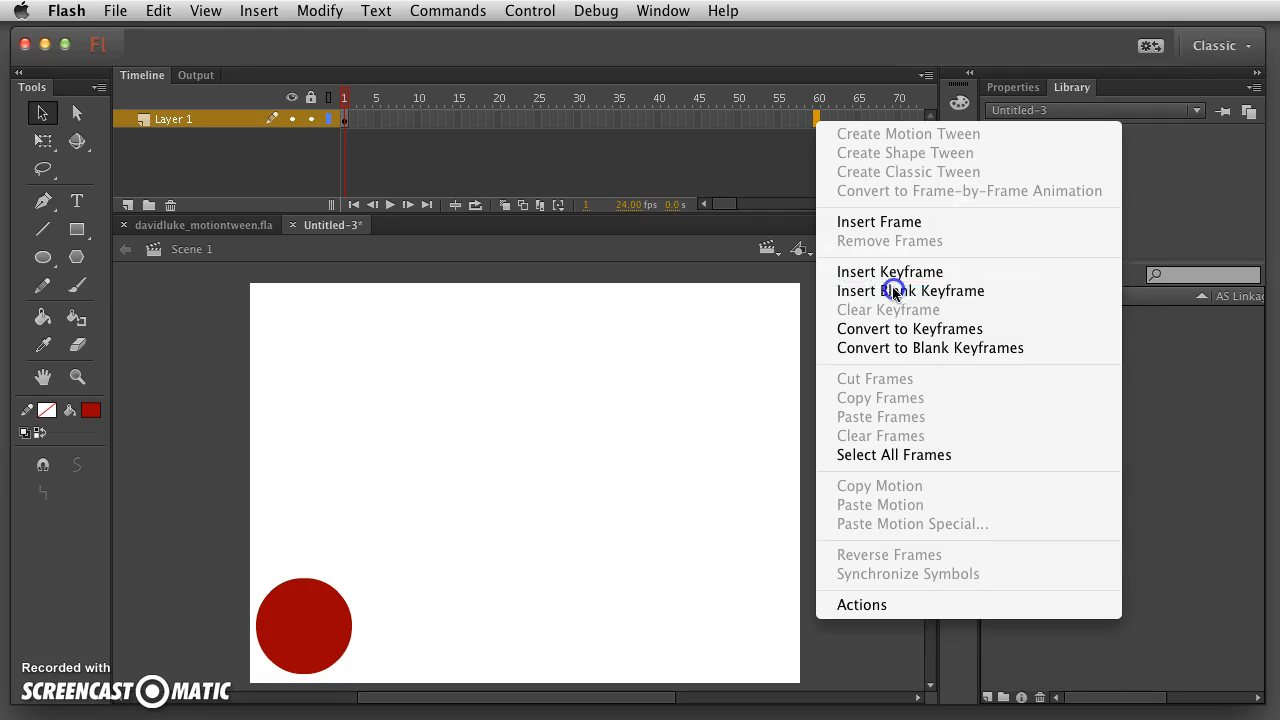
click(818, 98)
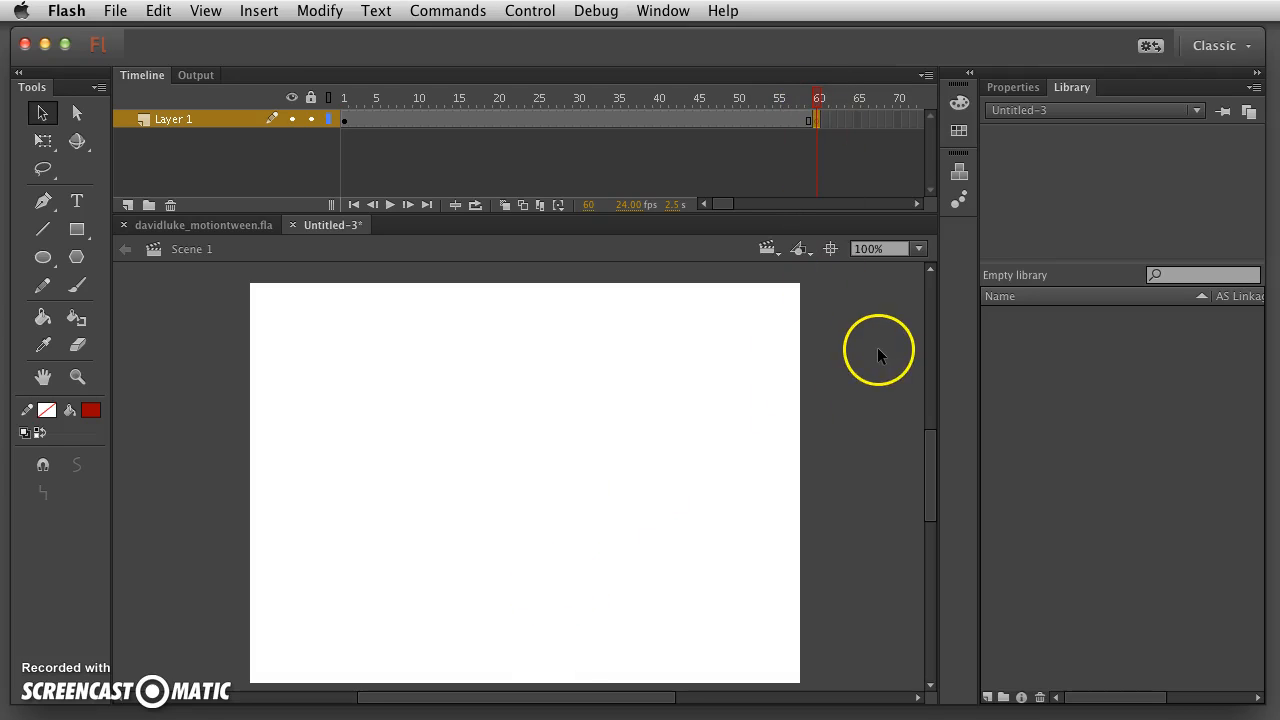
click(779, 98)
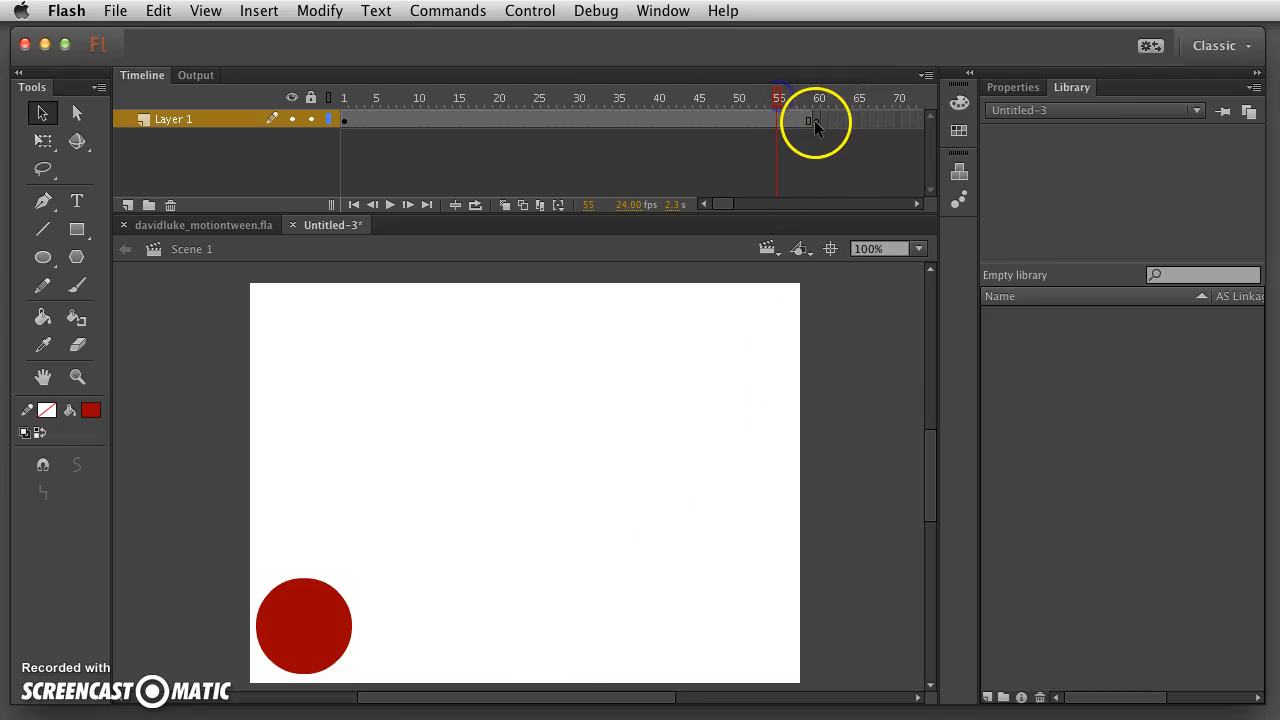
click(817, 119)
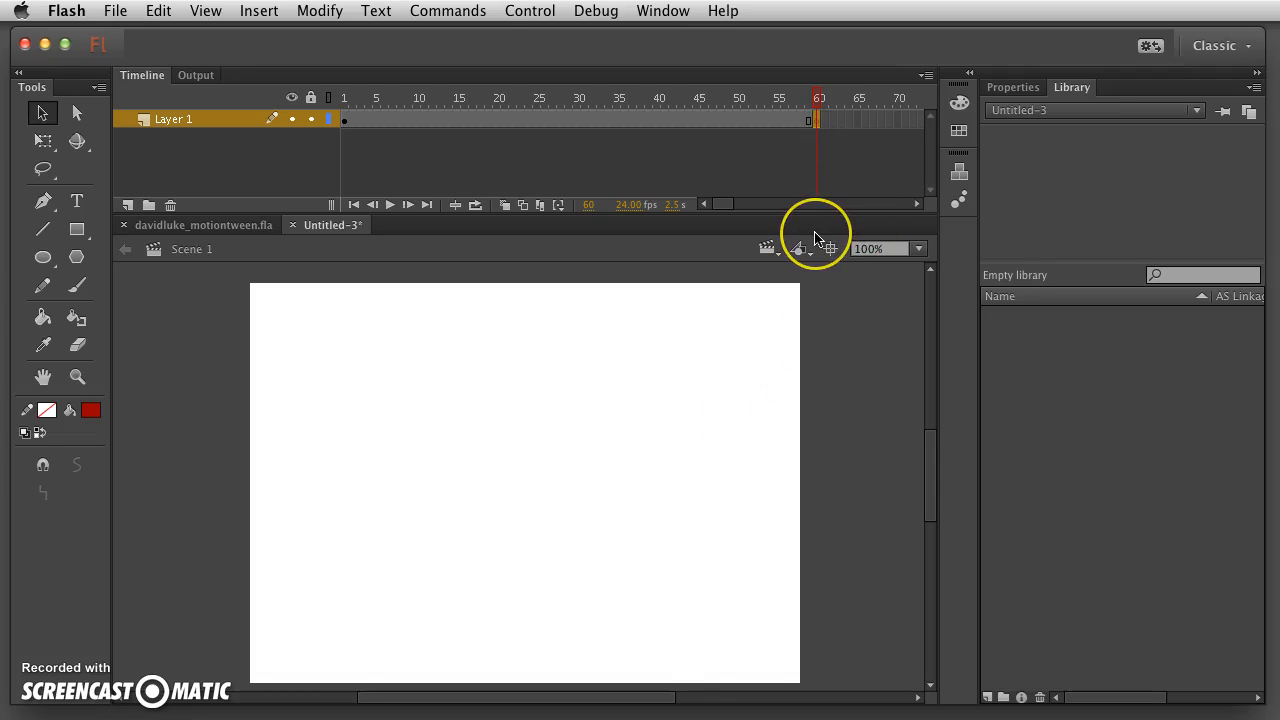
click(346, 120)
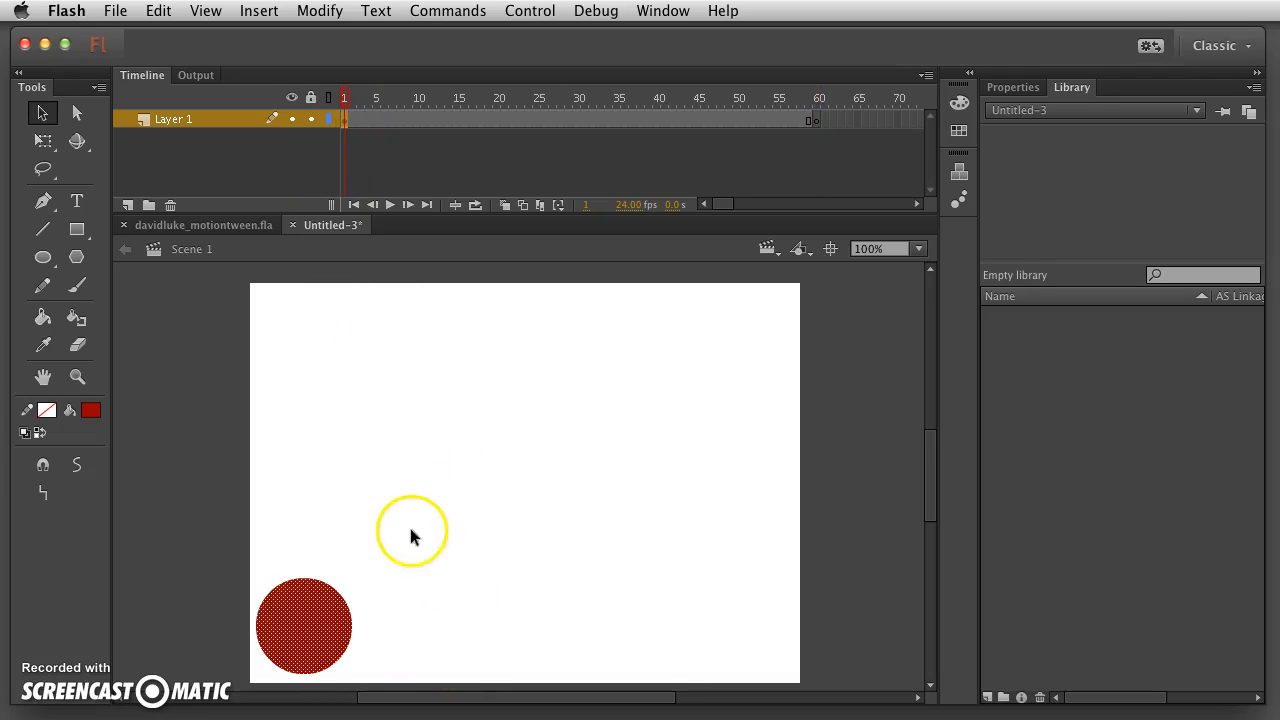
click(374, 569)
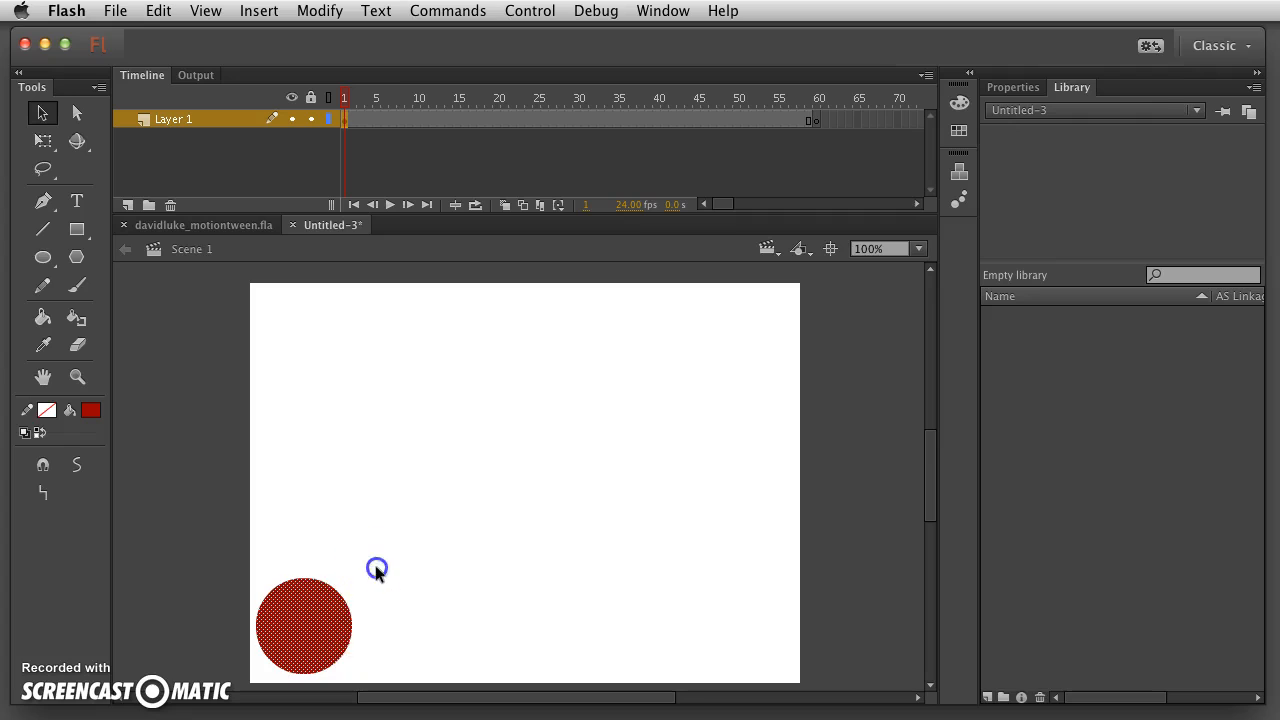
click(309, 627)
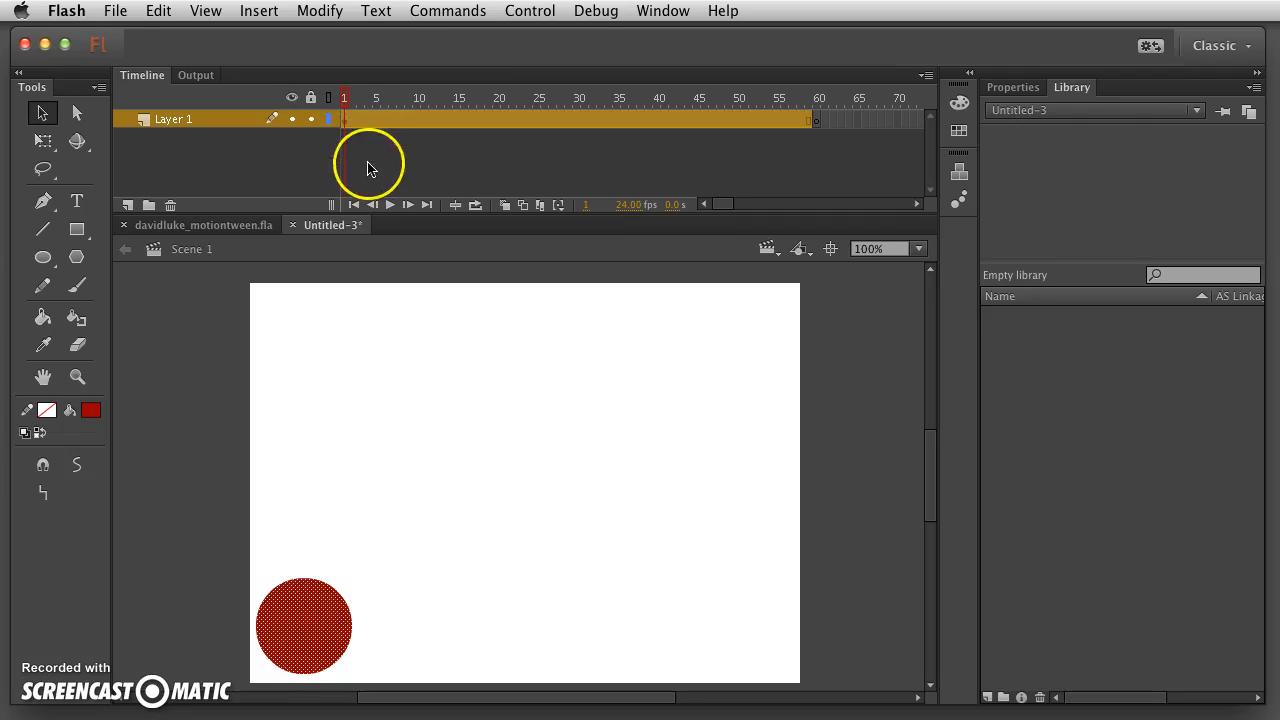
click(368, 165)
mouse_move(344, 97)
mouse_down()
mouse_move(814, 86)
mouse_move(335, 90)
mouse_up()
click(816, 121)
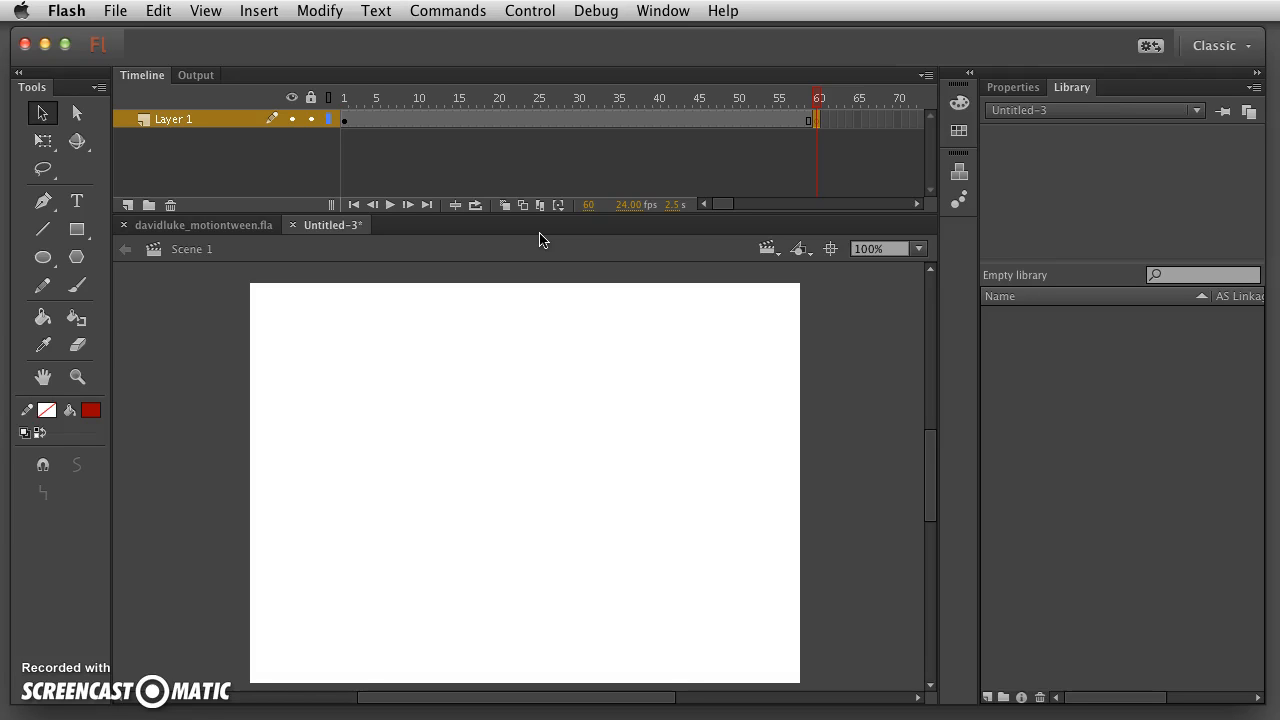
- Draw a teal-green filled rectangle on frame 60 and scrub frames 55–60 to compare
click(79, 230)
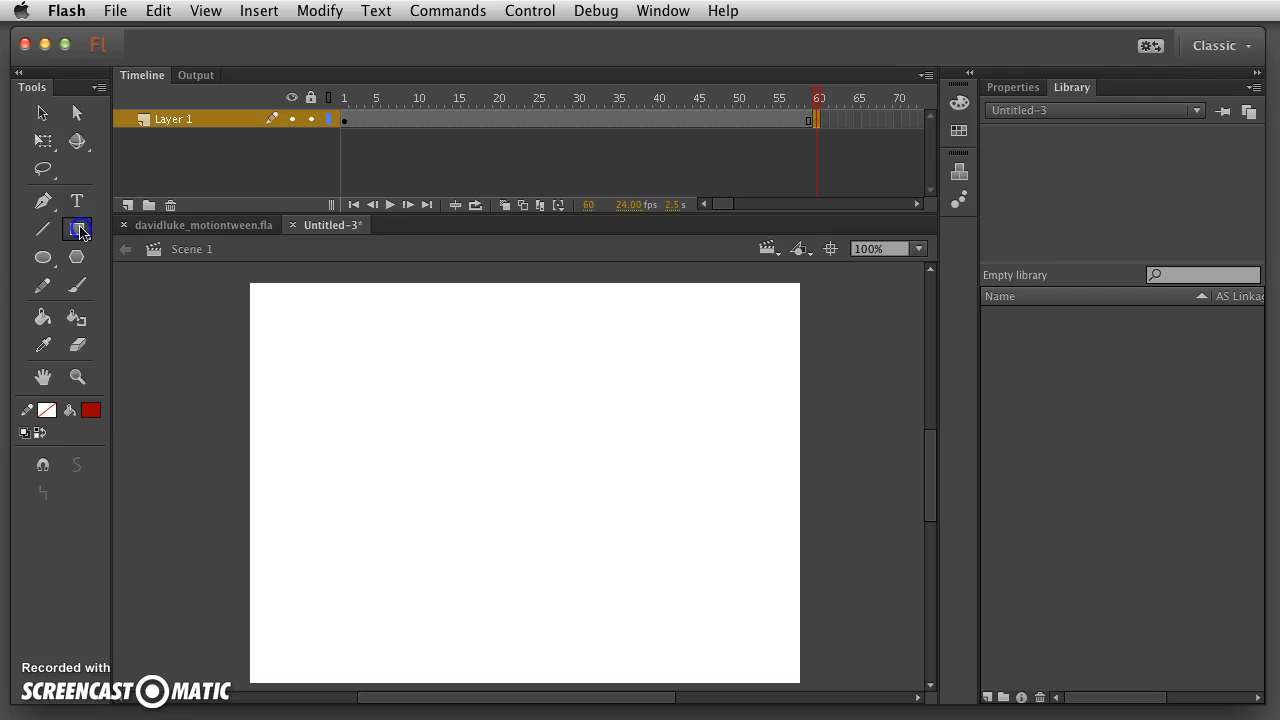
click(91, 410)
click(220, 493)
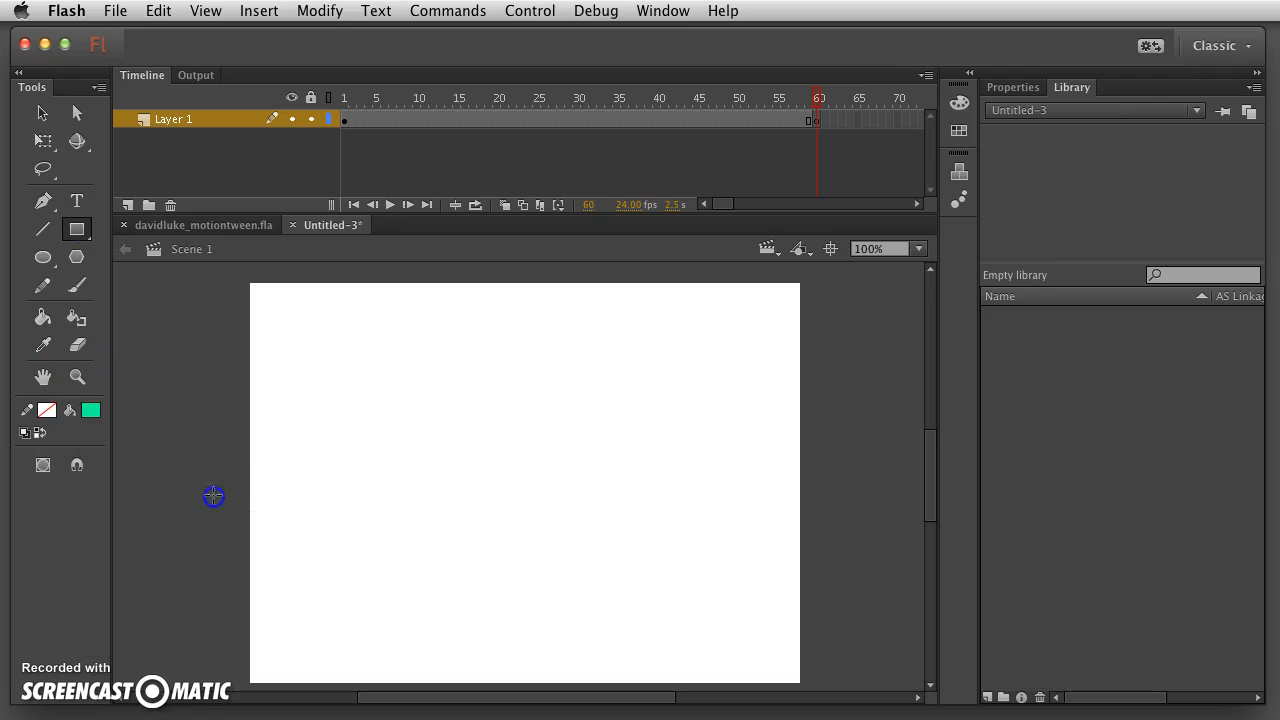
drag(637, 305, 789, 374)
drag(817, 103, 550, 118)
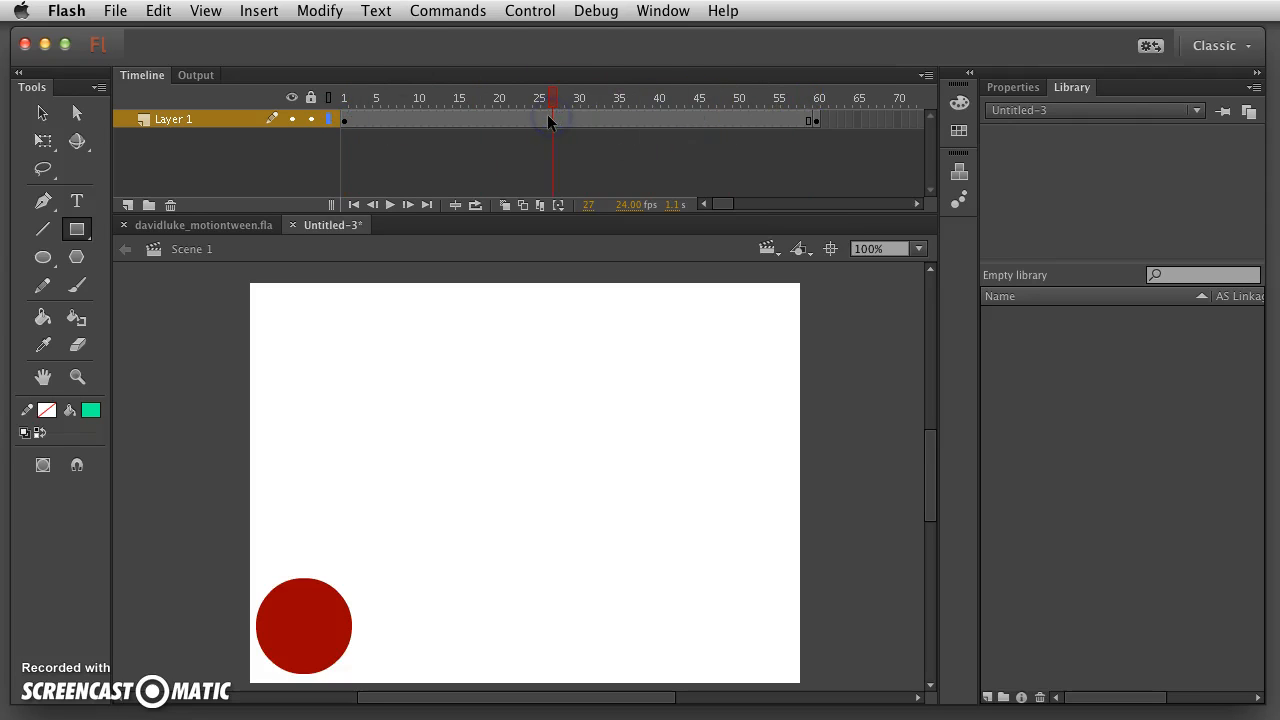
- Apply a shape tween from frame 27 between the keyframes and scrub to preview the circle-to-rectangle morph
click(552, 98)
click(571, 128)
click(555, 118)
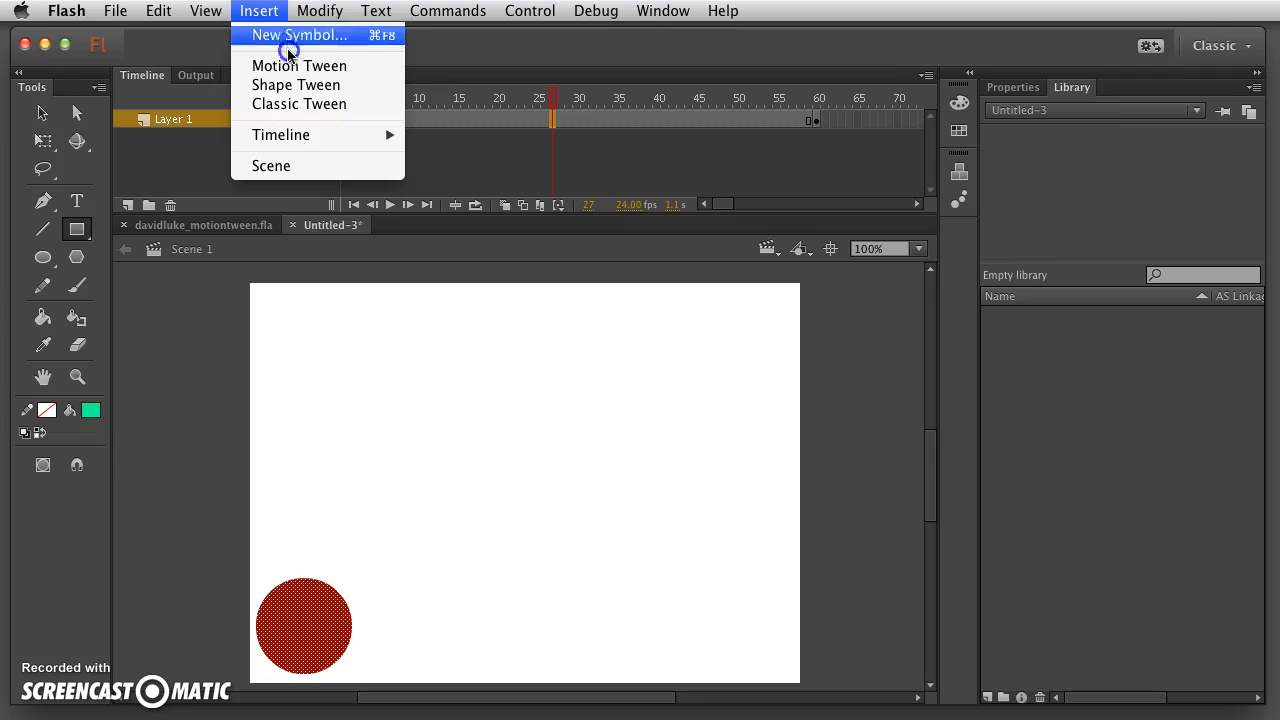
click(300, 86)
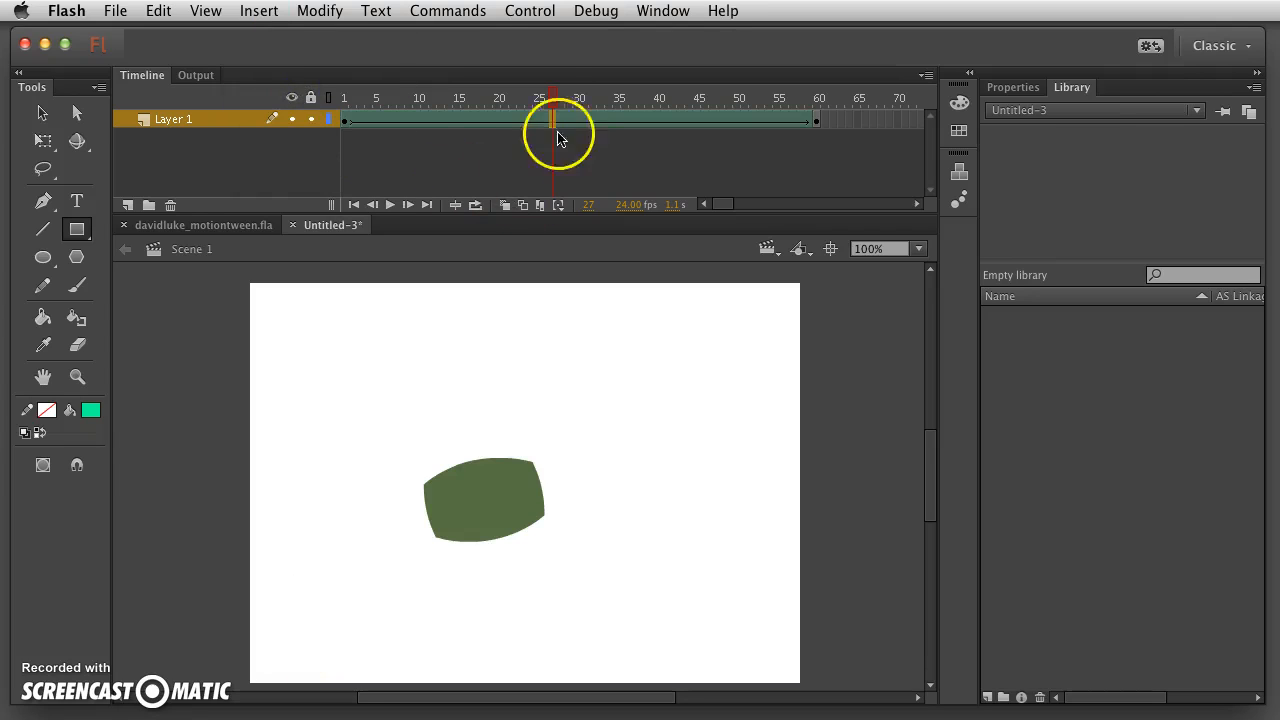
drag(551, 96, 501, 95)
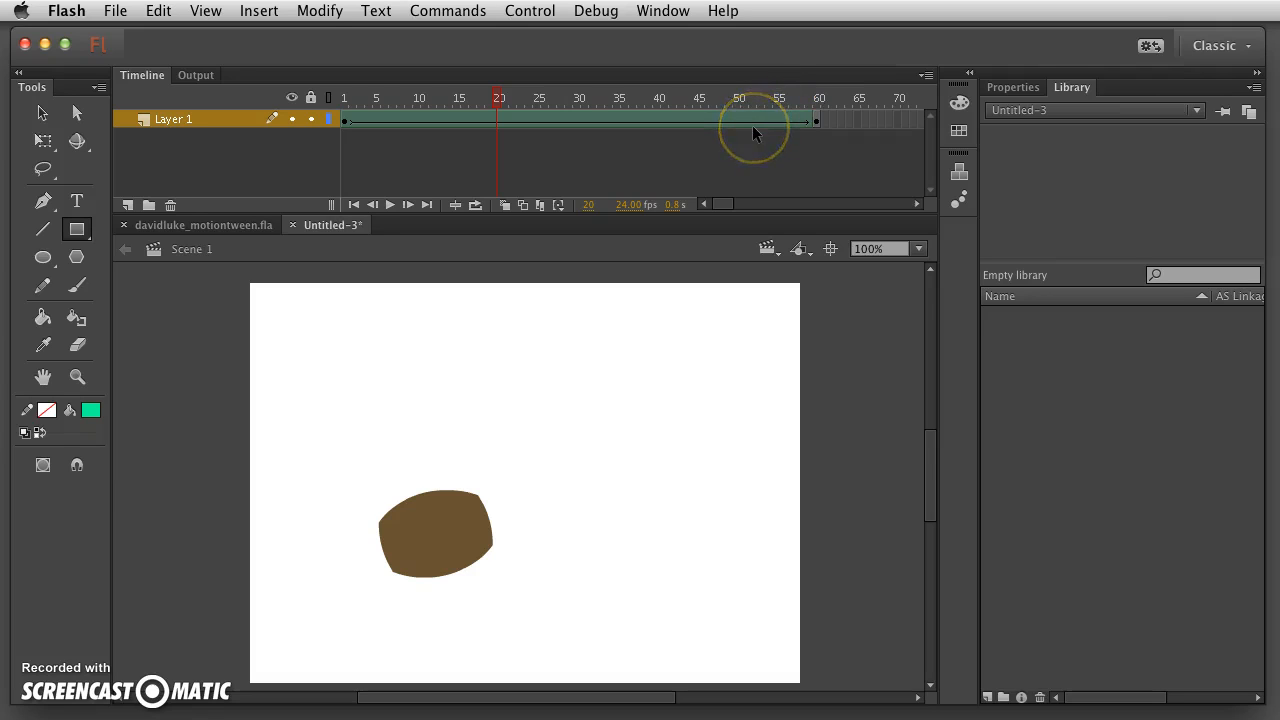
drag(496, 98, 840, 111)
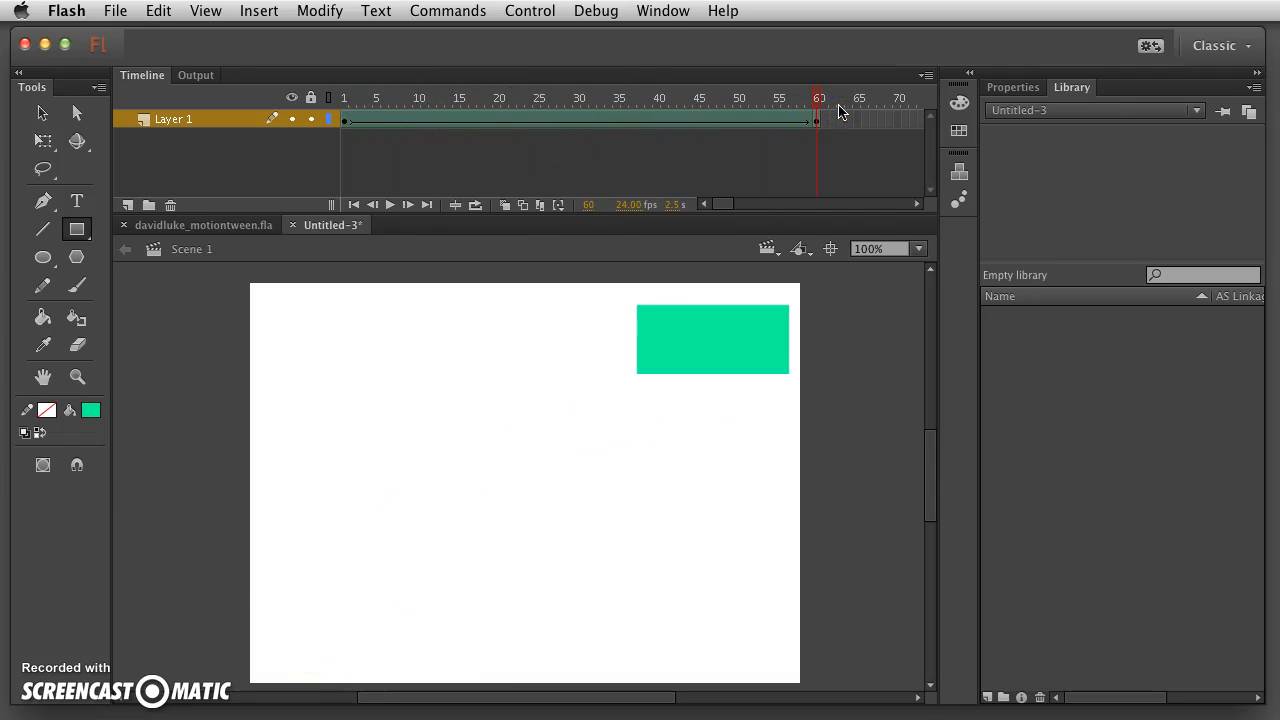
- Save the document as the author's name plus '_shapetween' .fla in the NCC 2D Animation folder
click(115, 10)
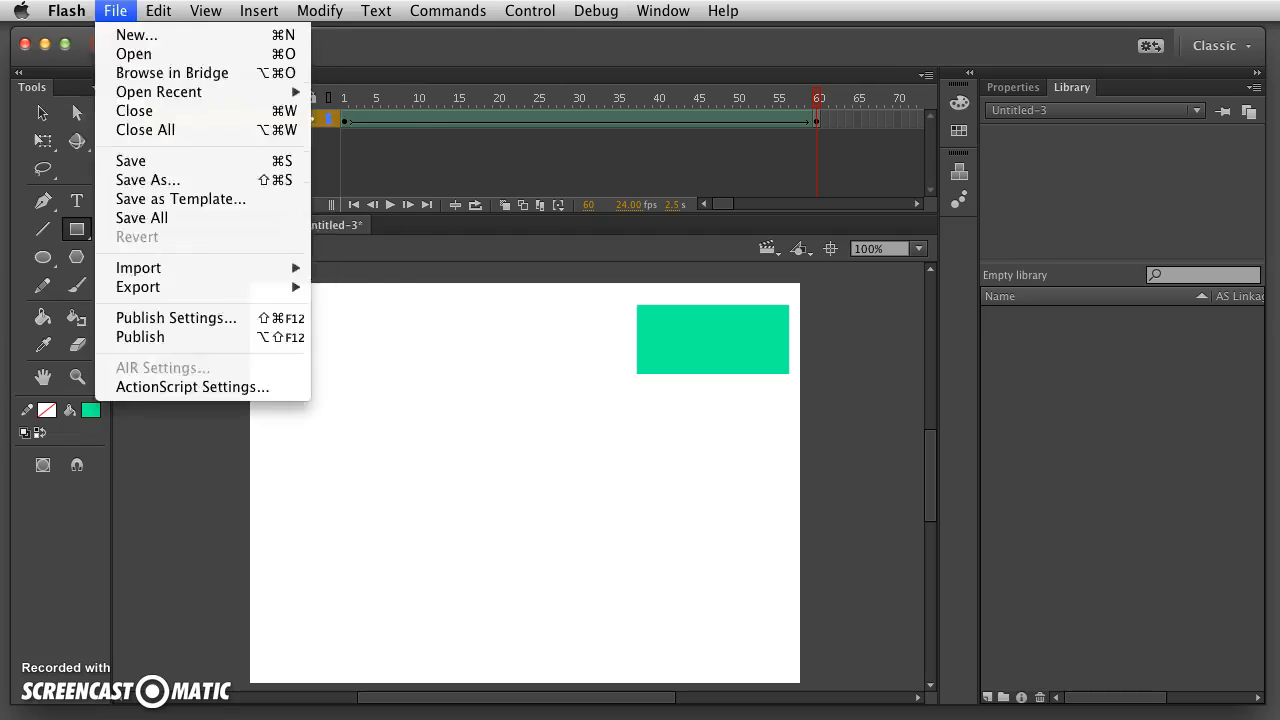
click(161, 180)
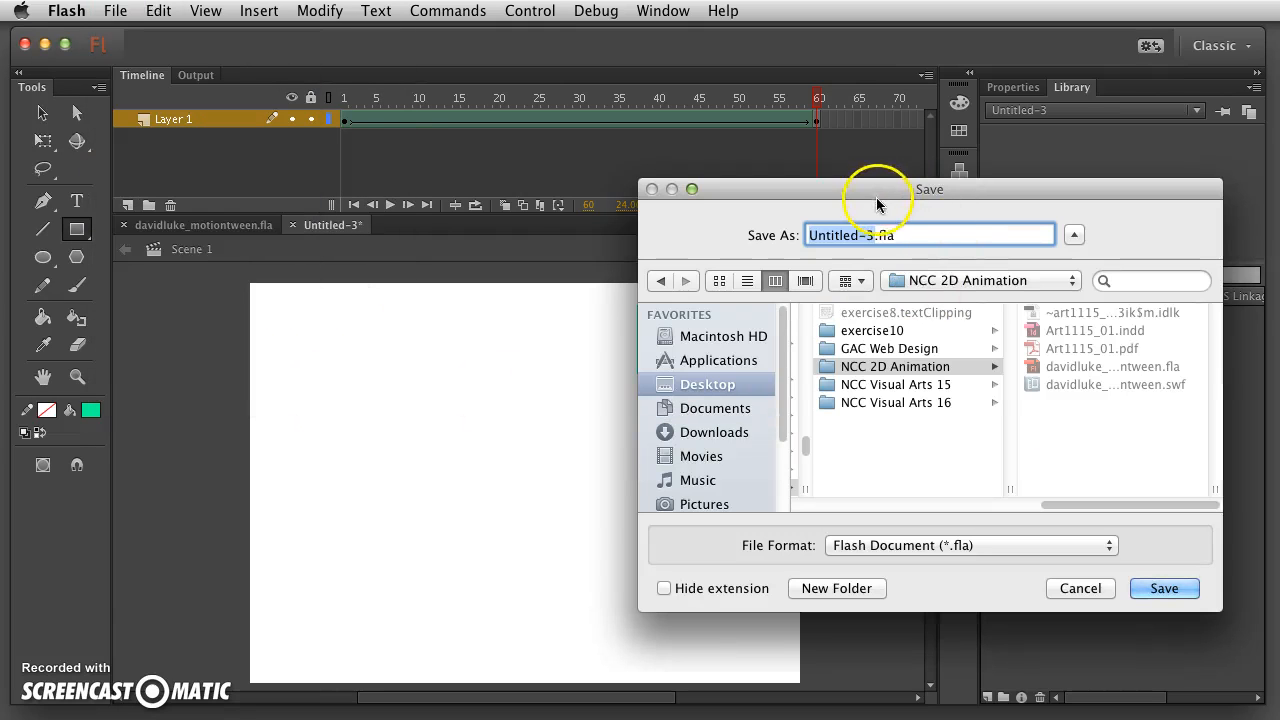
text(davidluke)
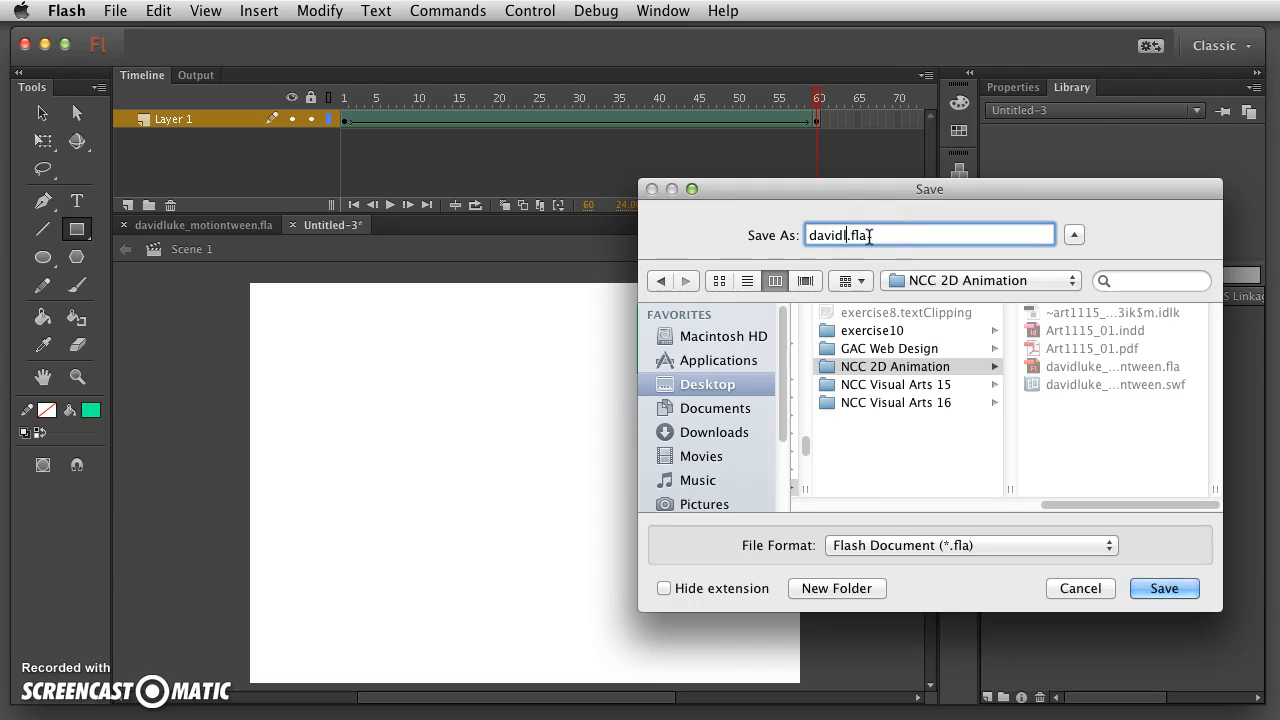
text(_)
text(shap)
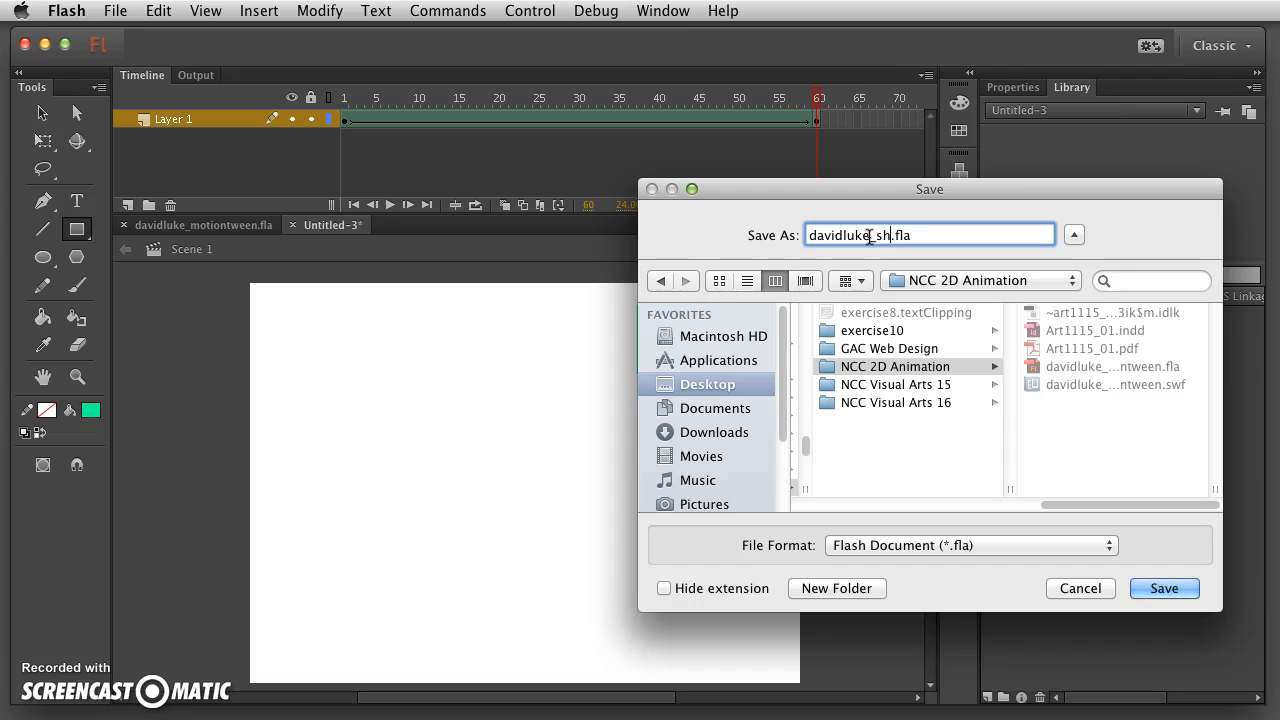
text(etween)
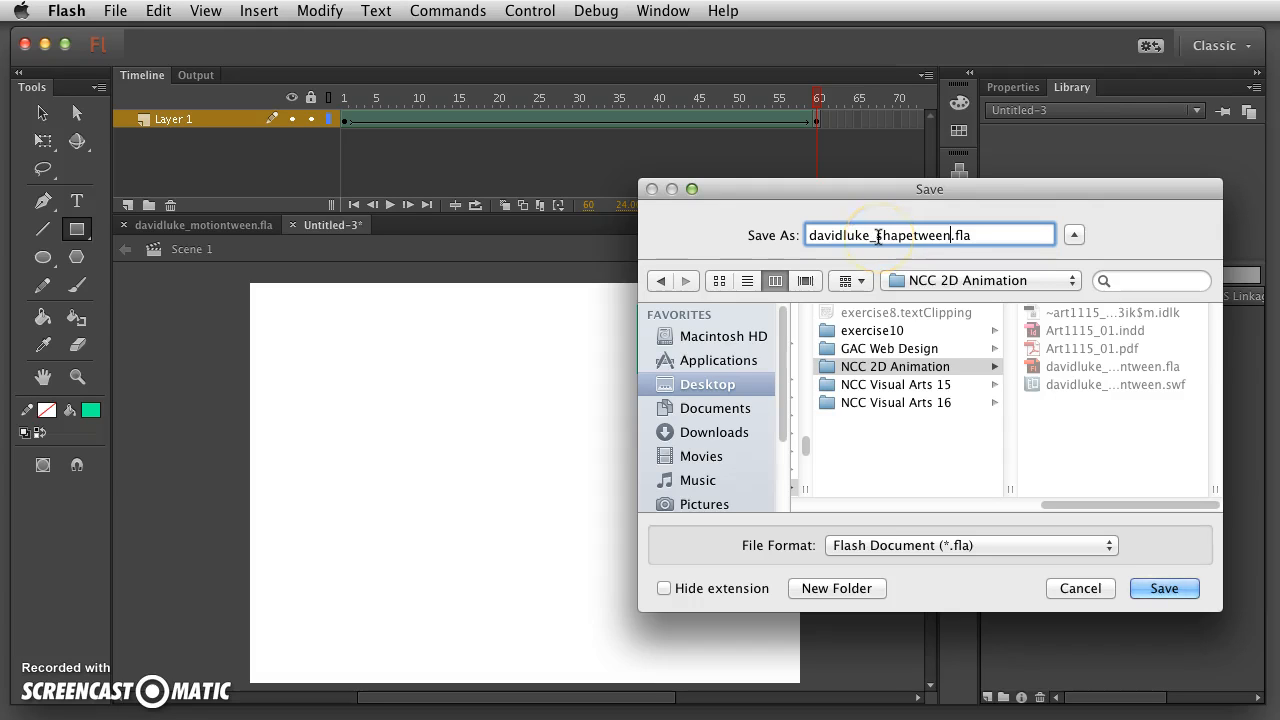
drag(774, 193, 735, 191)
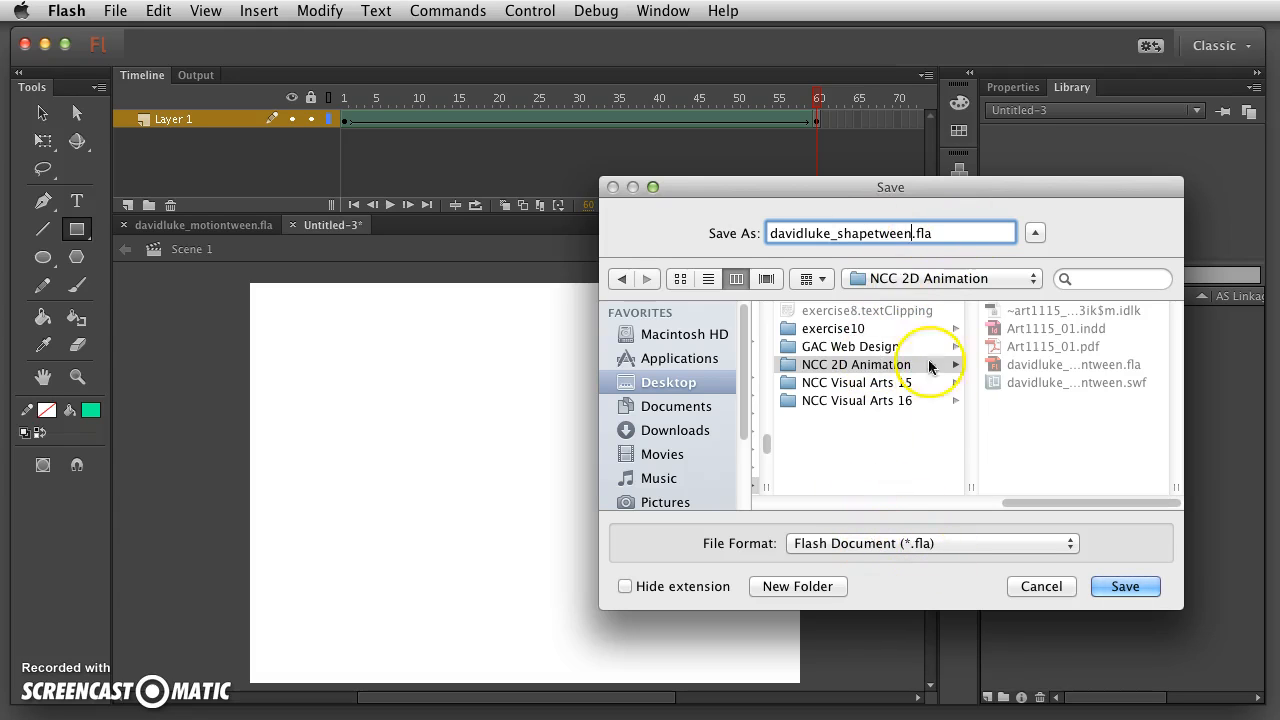
click(1116, 585)
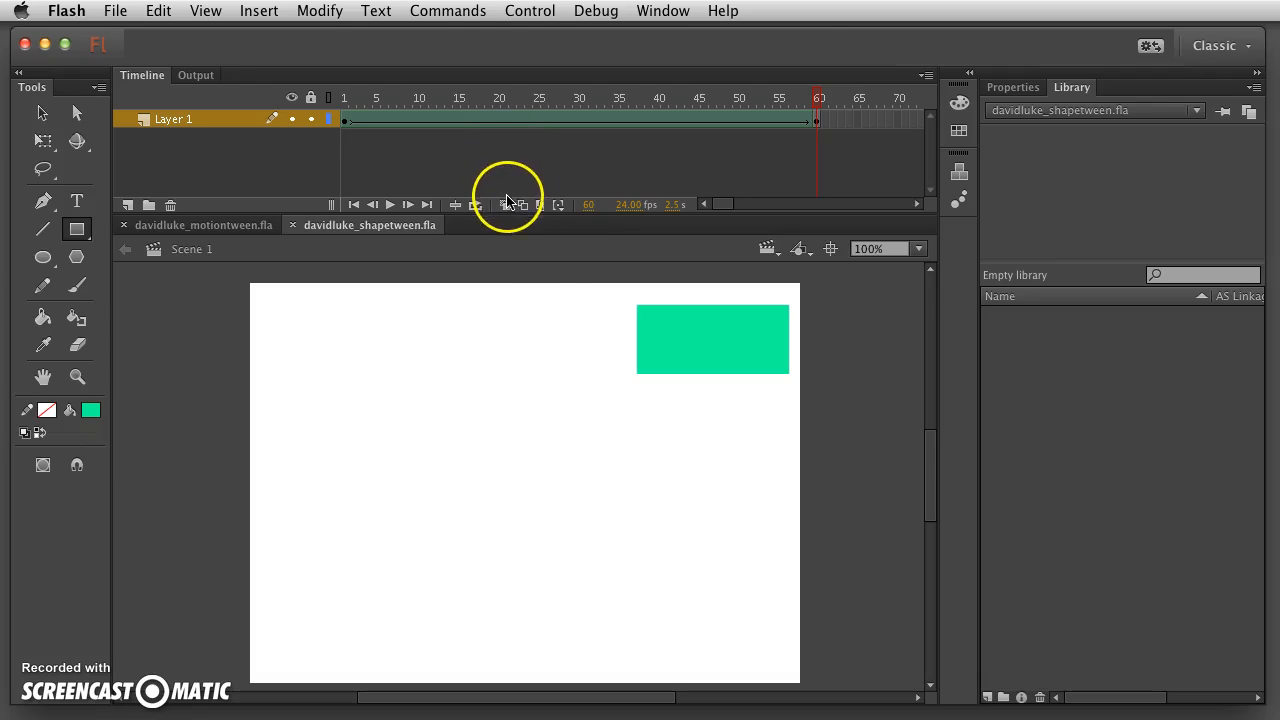
click(530, 11)
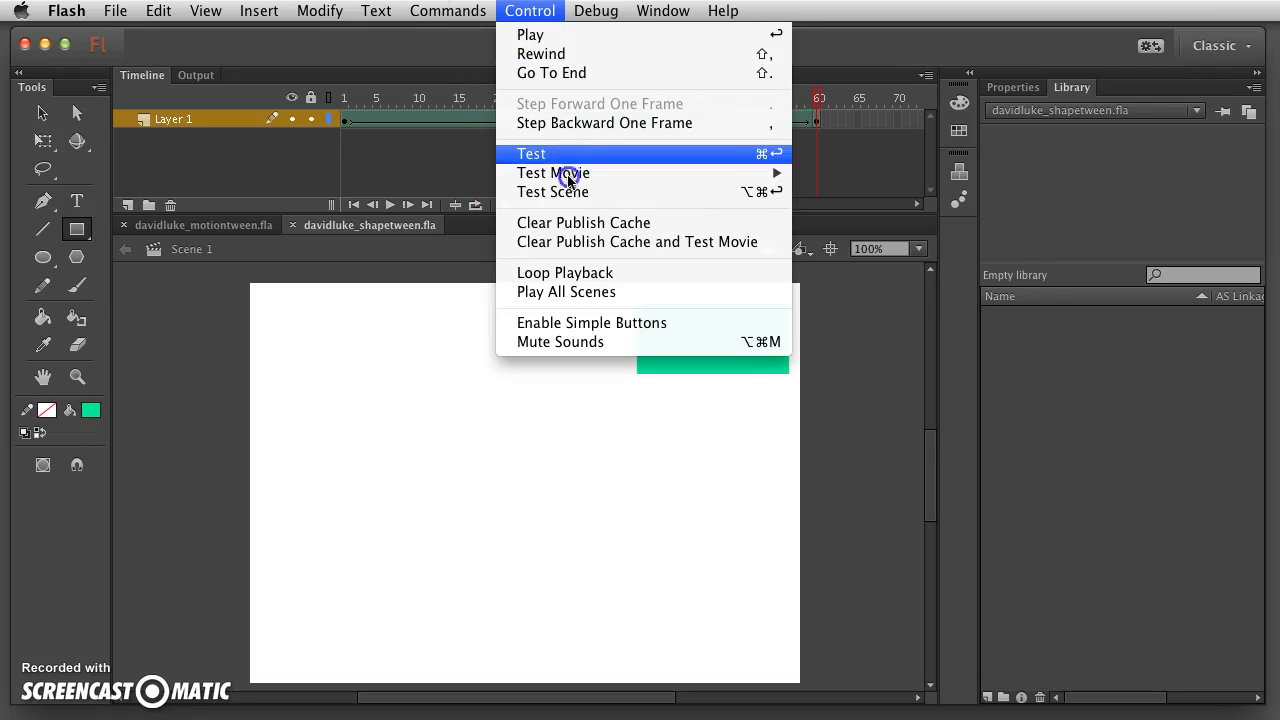
mouse_move(566, 176)
click(860, 176)
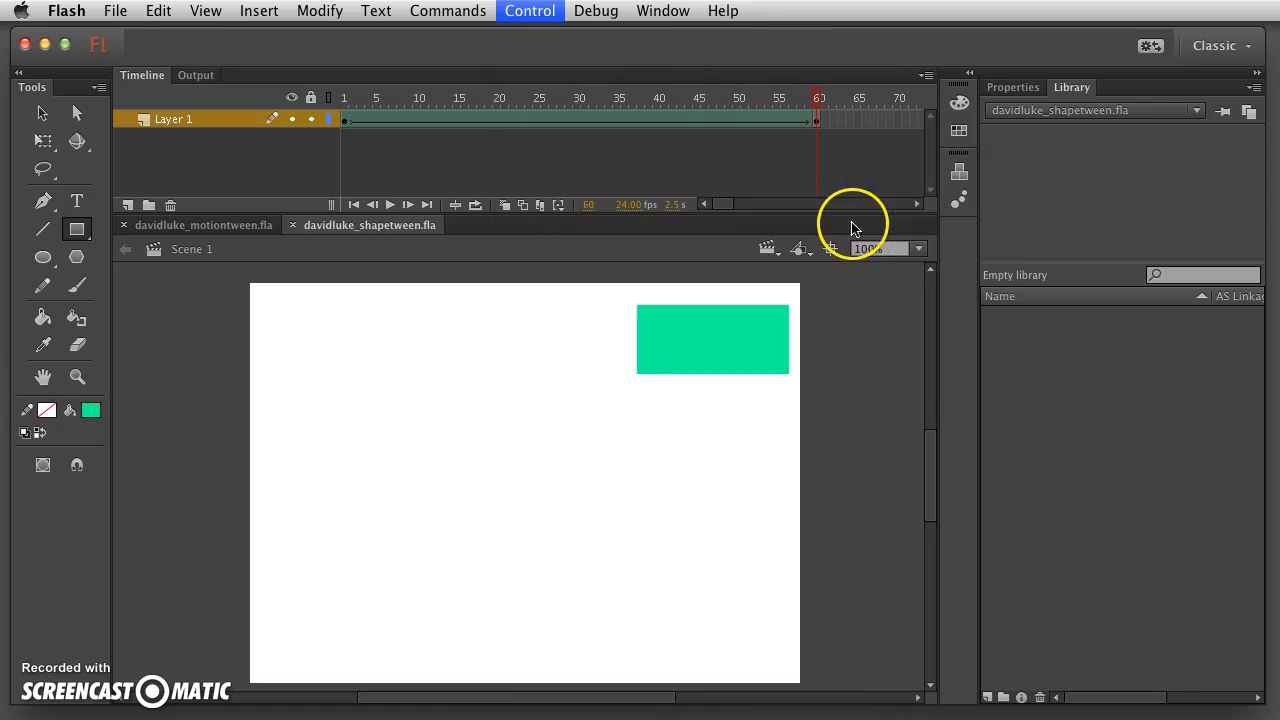
drag(597, 486, 612, 199)
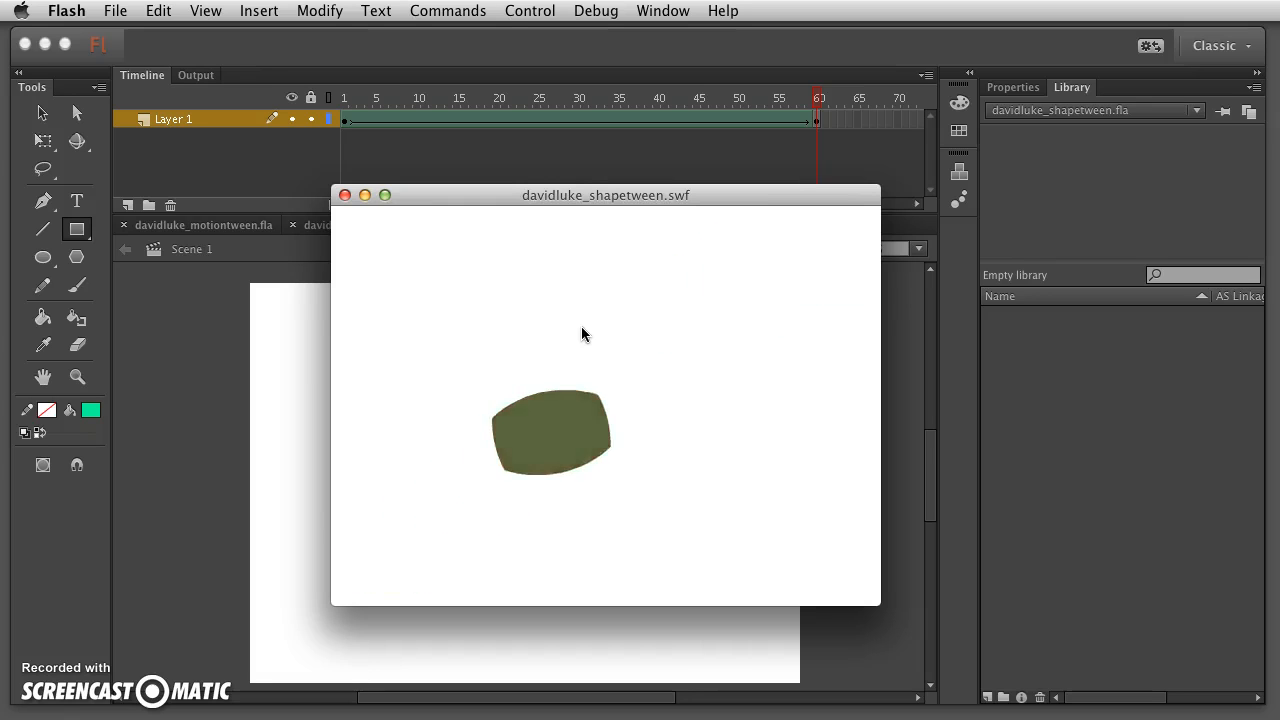
drag(395, 194, 392, 174)
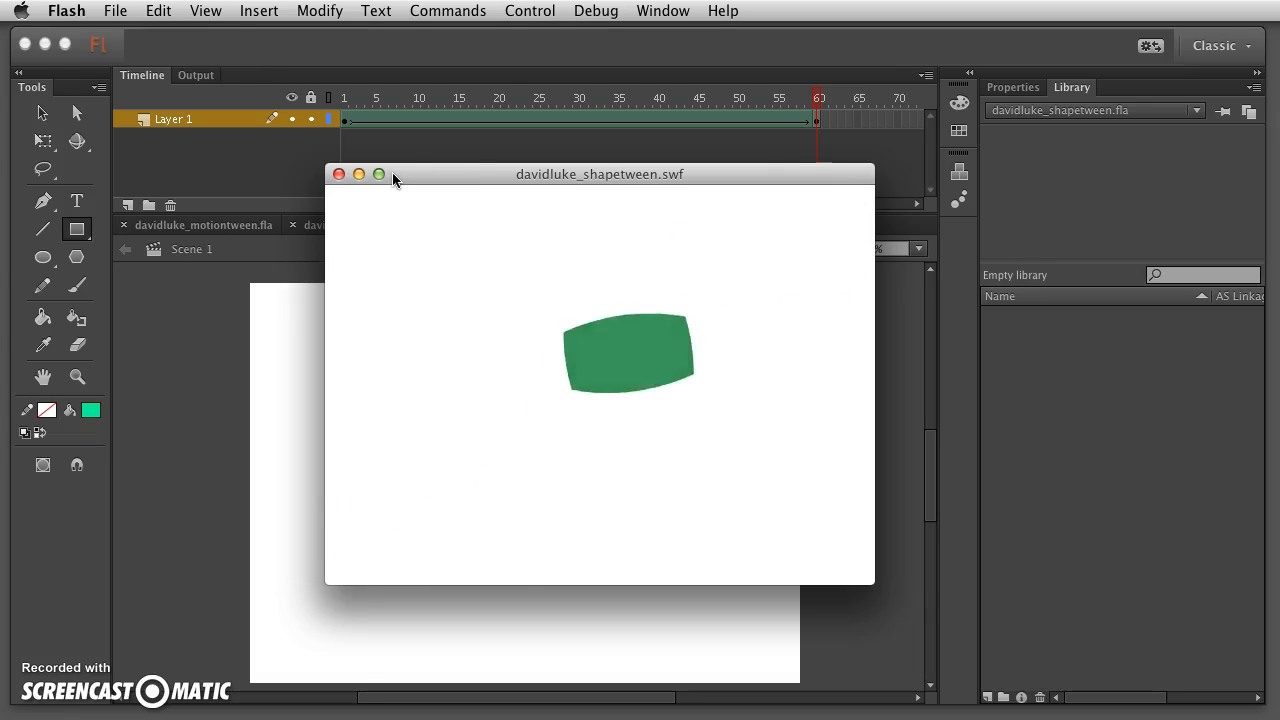
click(419, 205)
click(338, 174)
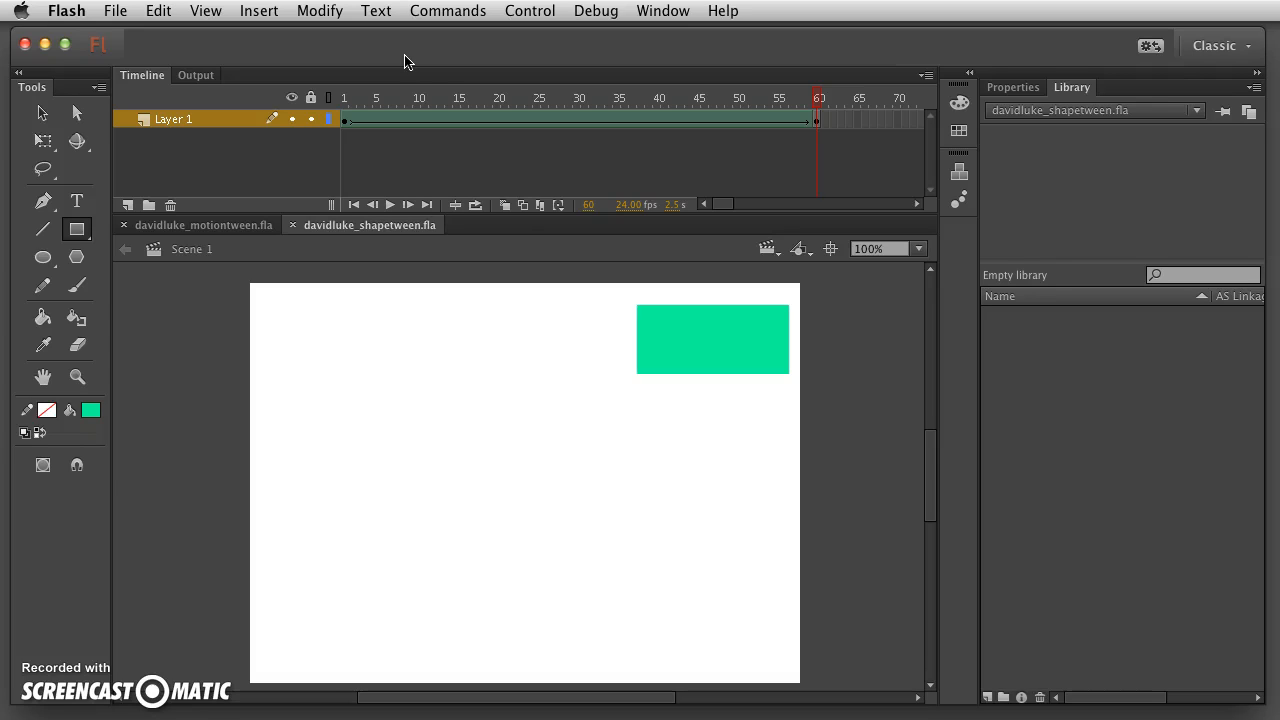
click(373, 45)
click(373, 50)
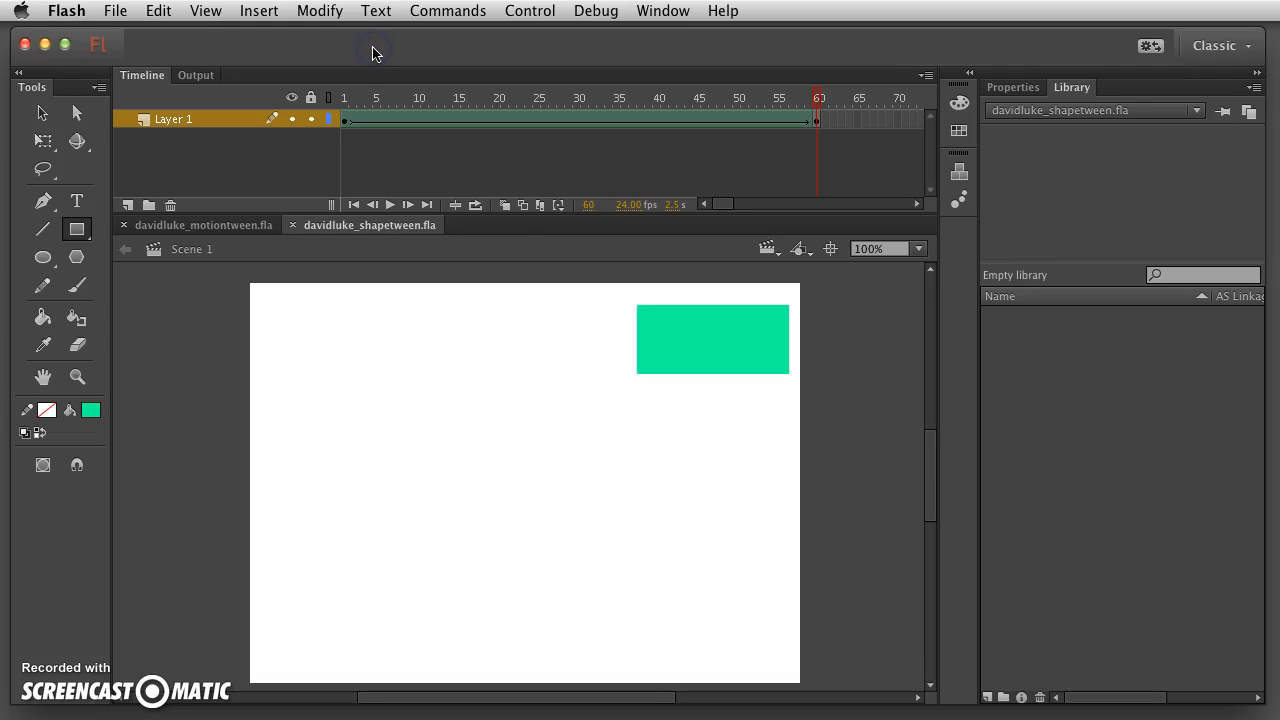